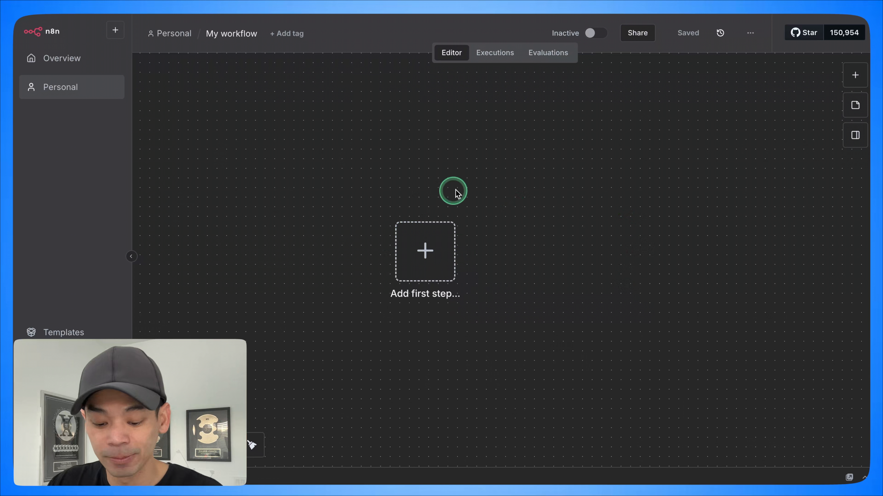
Step: Add HighLevel's Create or update a contact action as the workflow's first step
{"action": "left_click", "coordinate": [421, 251]}
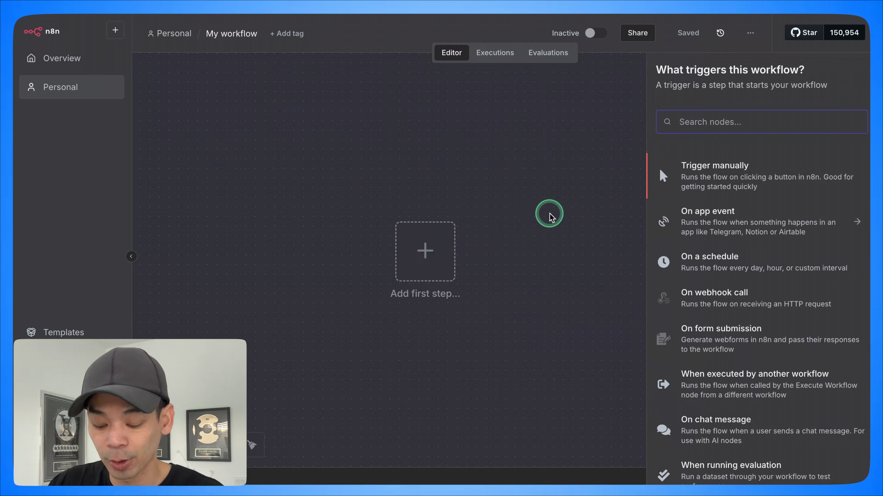
{"action": "type", "text": "ghl"}
{"action": "left_click", "coordinate": [732, 165]}
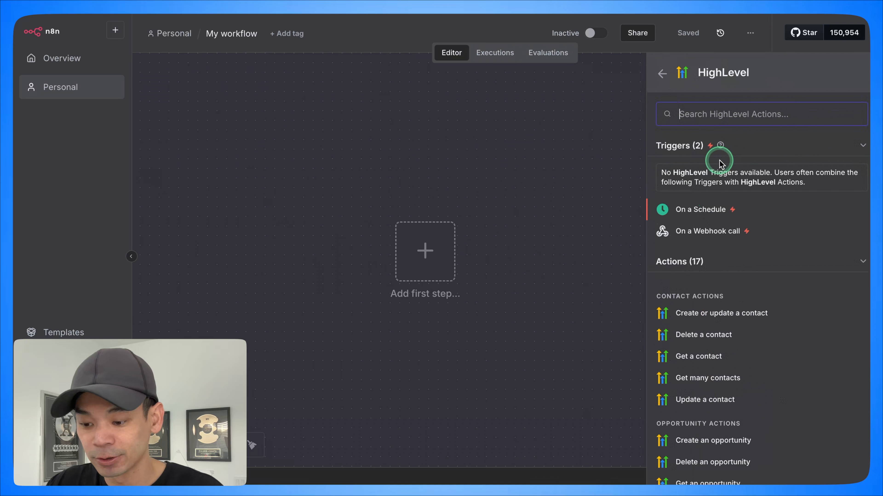
{"action": "left_click", "coordinate": [715, 317]}
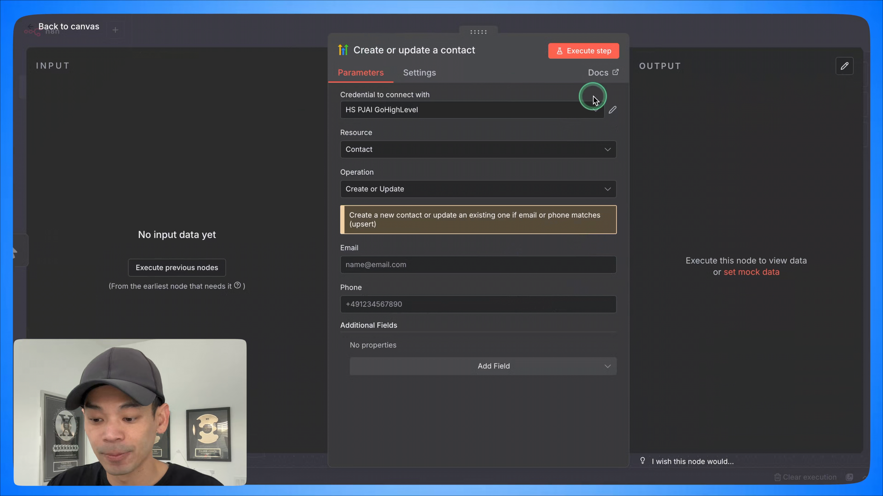
Step: Open the Create or update a contact node again and start creating a new HighLevel credential
{"action": "left_click", "coordinate": [469, 25]}
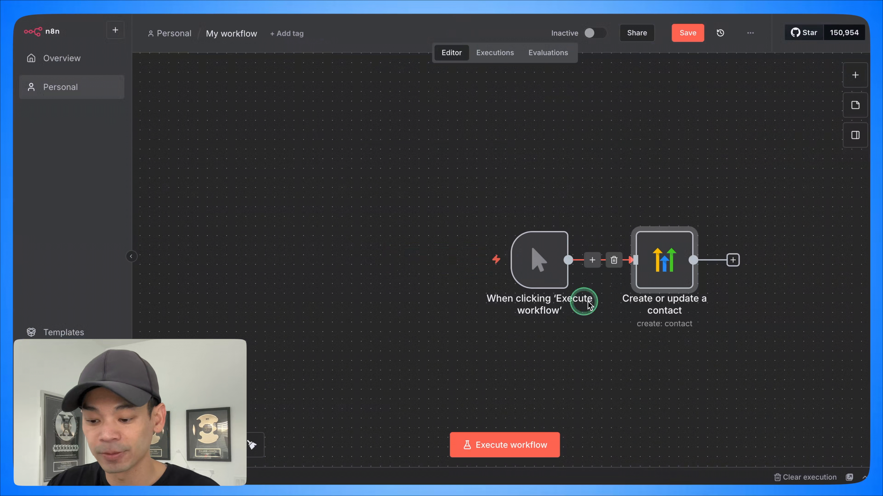
{"action": "scroll", "coordinate": [604, 301], "scroll_direction": "right", "scroll_amount": 5}
{"action": "double_click", "coordinate": [578, 271]}
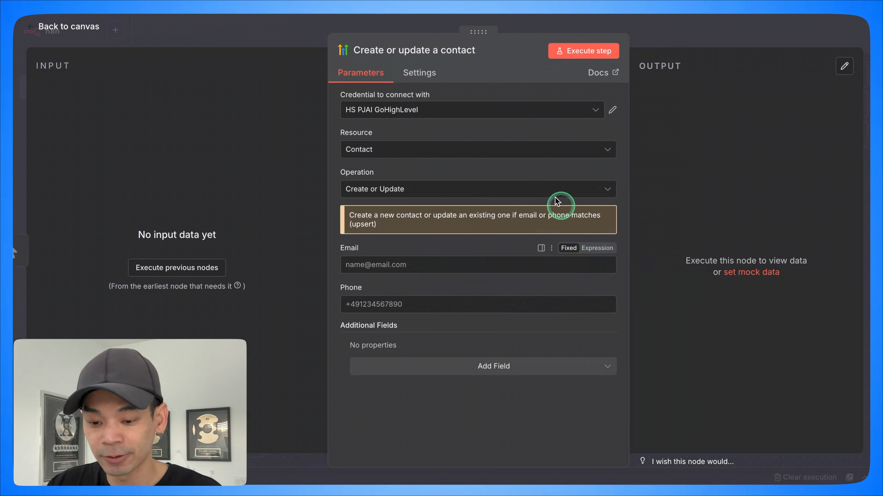
{"action": "left_click", "coordinate": [575, 115]}
{"action": "left_click", "coordinate": [446, 170]}
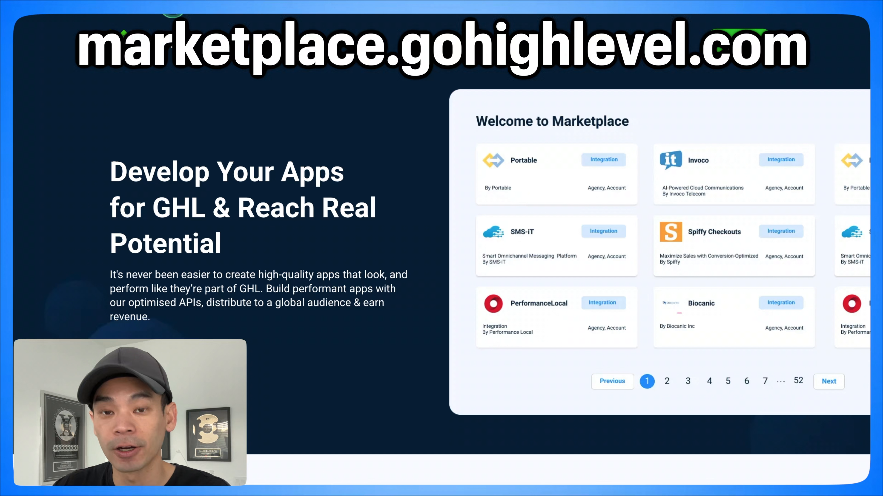
Step: In the HighLevel Marketplace at marketplace.gohighlevel.com, create a private, white-label app named n8n-yt that targets sub-accounts
{"action": "left_click", "coordinate": [702, 40]}
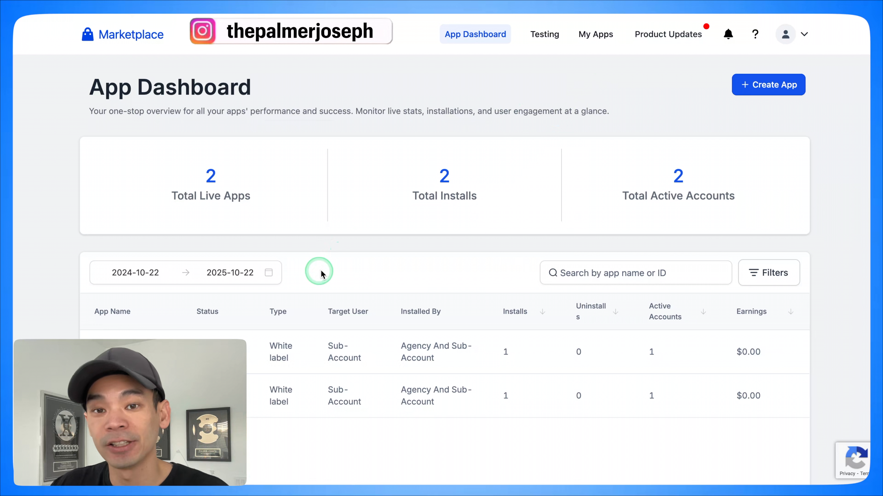
{"action": "left_click", "coordinate": [777, 80]}
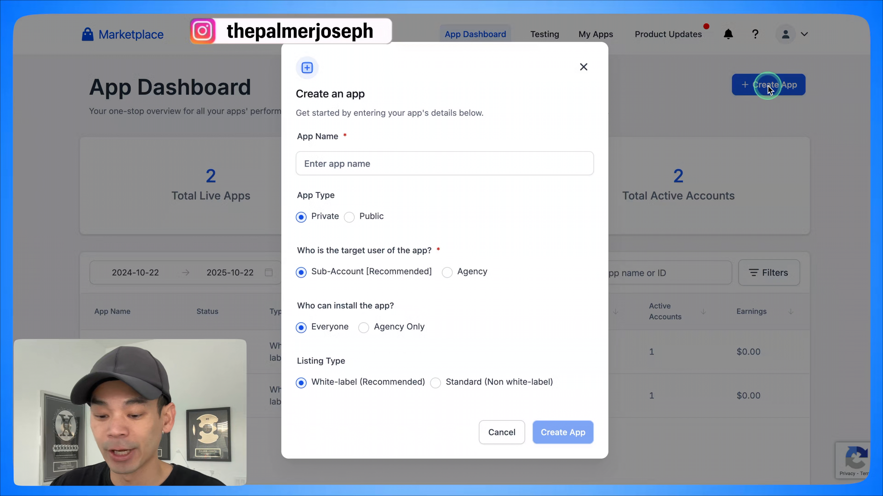
{"action": "left_click", "coordinate": [428, 169]}
{"action": "type", "text": "n8n-yt"}
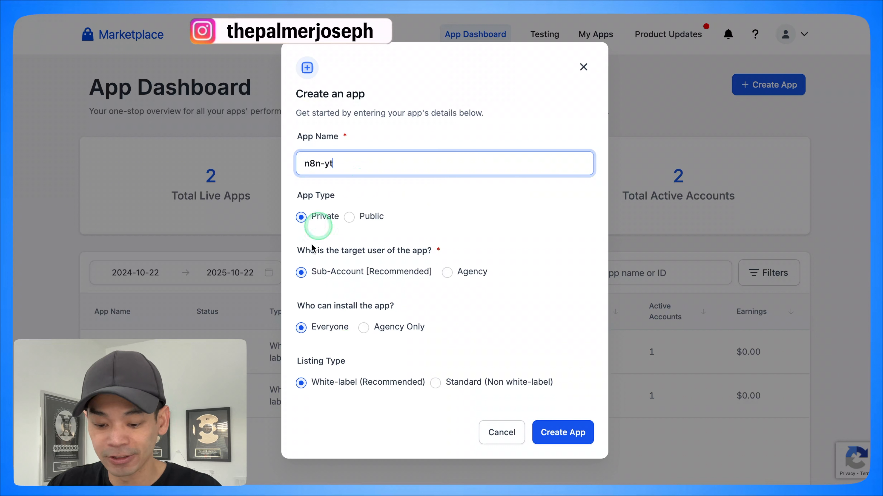
{"action": "left_click", "coordinate": [559, 433]}
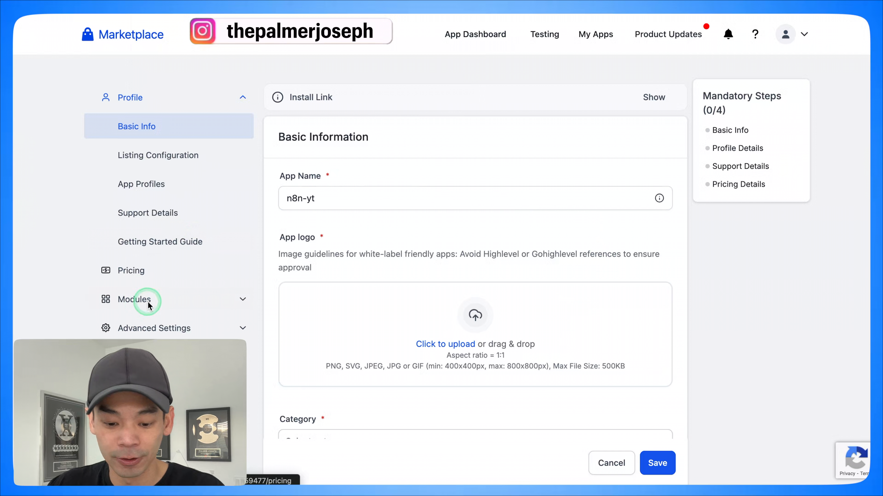
Step: Open the Auth section of the n8n-yt app's advanced settings
{"action": "left_click", "coordinate": [148, 330]}
{"action": "left_click", "coordinate": [167, 218]}
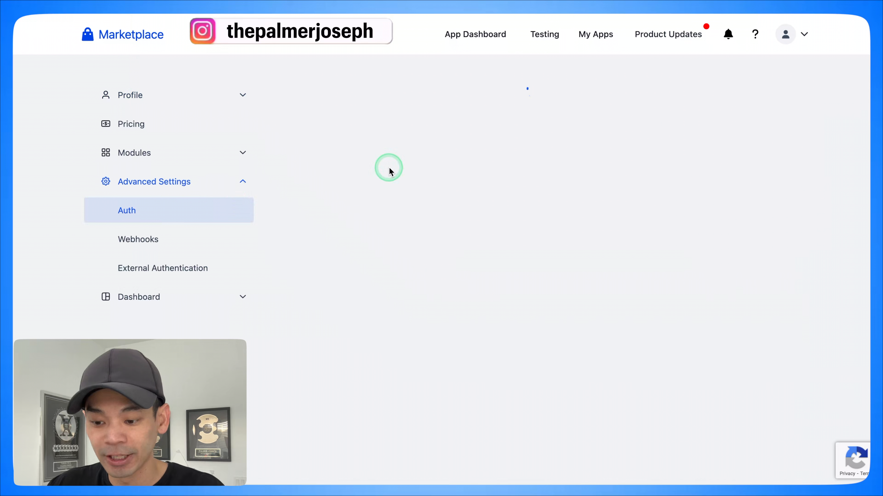
{"action": "scroll", "coordinate": [362, 197], "scroll_direction": "down", "scroll_amount": 4}
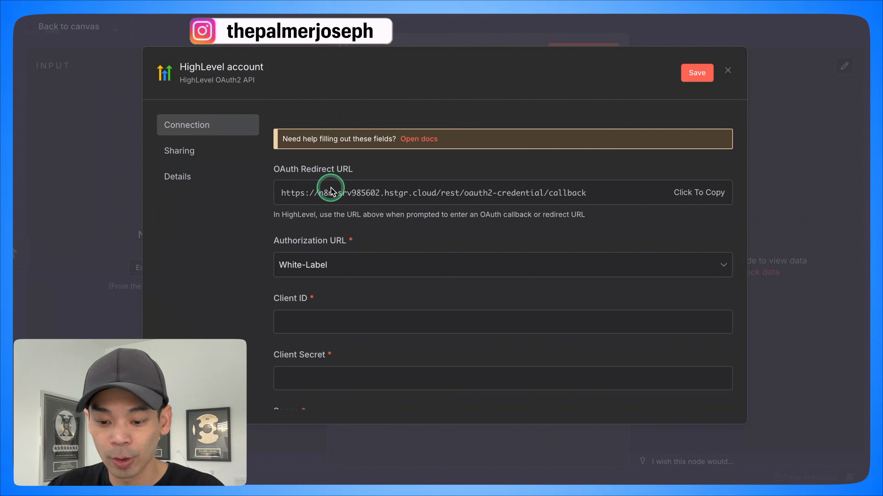
Step: Copy the OAuth Redirect URL from the n8n credential, add it to the Marketplace app's redirect URLs and try to save
{"action": "left_click", "coordinate": [430, 192]}
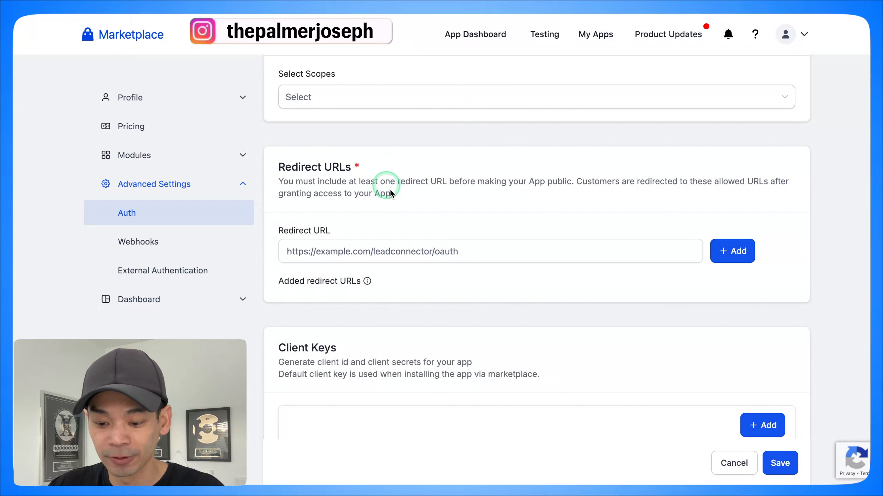
{"action": "left_click", "coordinate": [503, 248]}
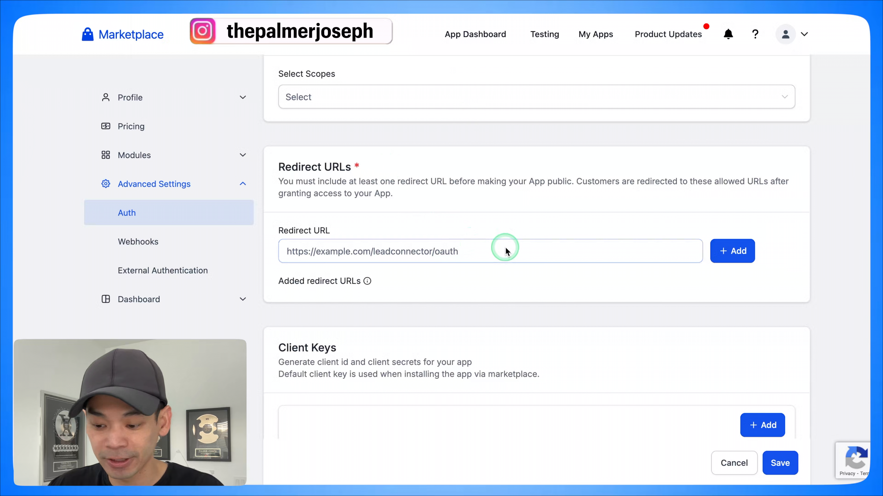
{"action": "key", "text": "ctrl+v"}
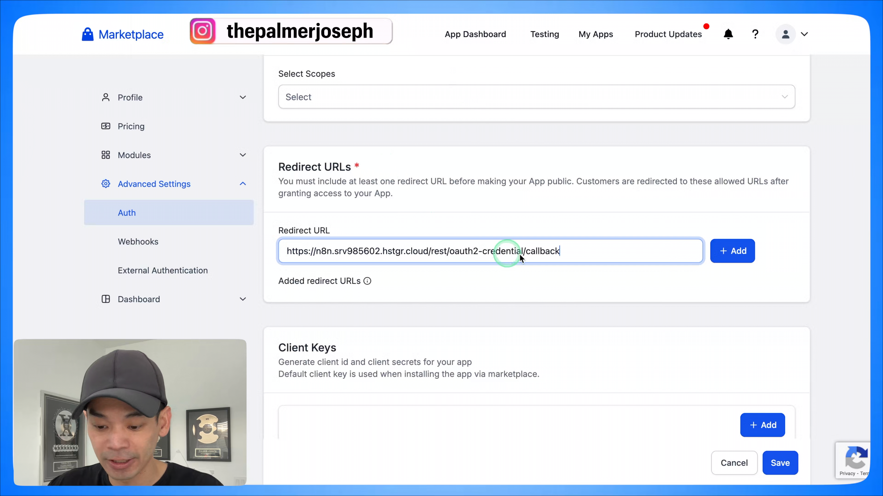
{"action": "left_click", "coordinate": [722, 256]}
{"action": "left_click", "coordinate": [782, 462]}
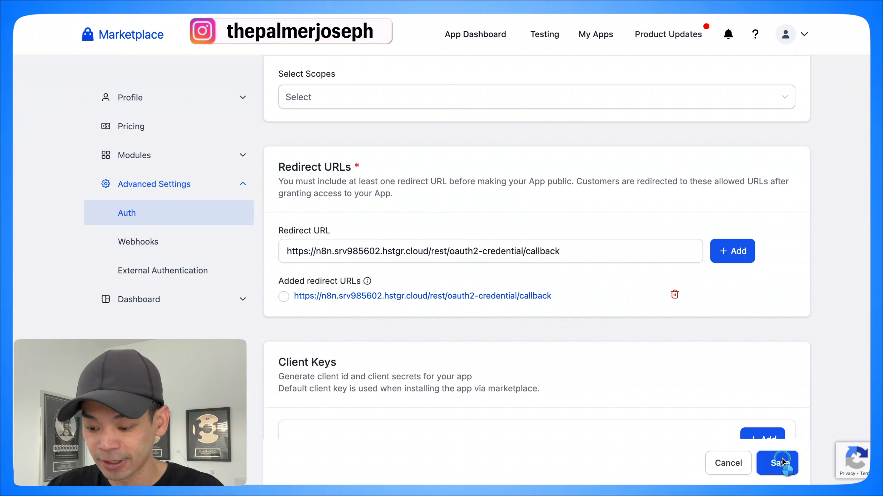
Step: Add the locations.readonly scope to the Marketplace app
{"action": "scroll", "coordinate": [588, 325], "scroll_direction": "up", "scroll_amount": 3}
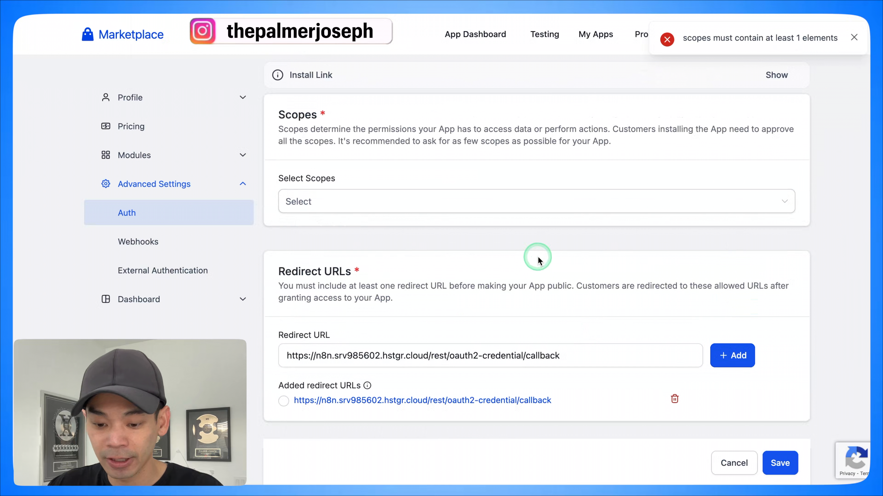
{"action": "left_click", "coordinate": [382, 213]}
{"action": "left_click", "coordinate": [462, 146]}
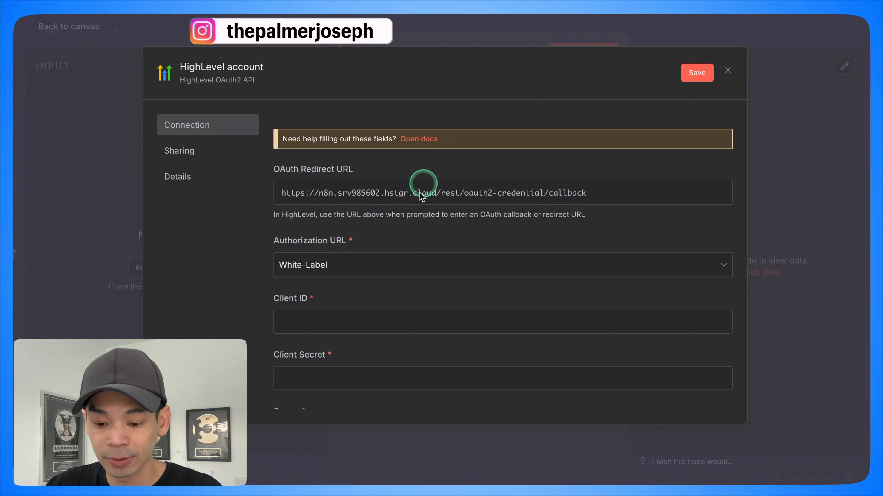
{"action": "scroll", "coordinate": [411, 221], "scroll_direction": "down", "scroll_amount": 5}
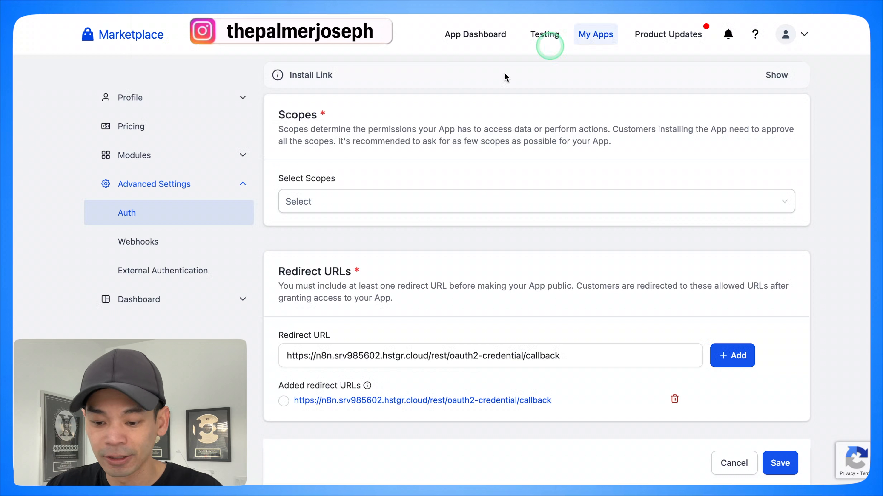
{"action": "left_click", "coordinate": [334, 202]}
{"action": "type", "text": "loca"}
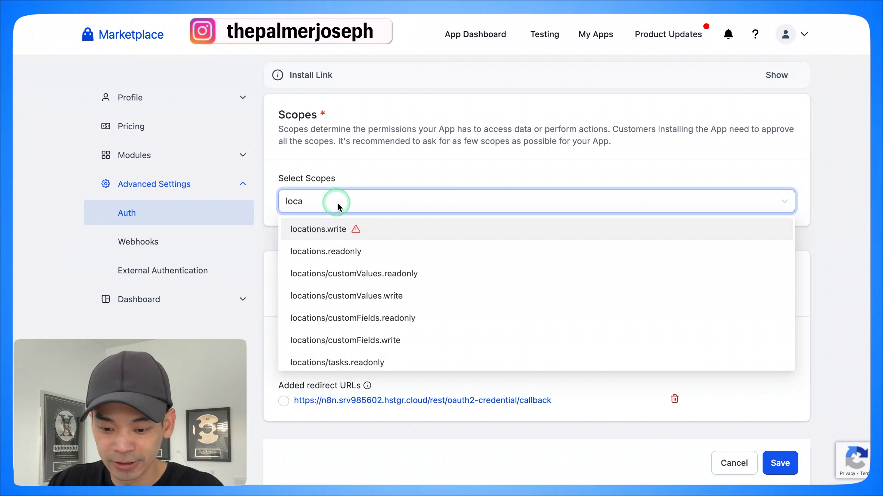
{"action": "left_click", "coordinate": [295, 251]}
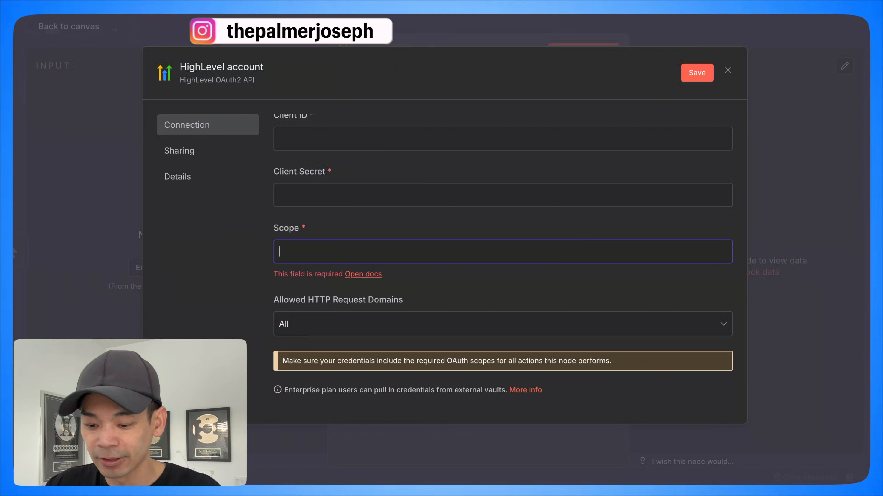
Step: Open the docs linked from the n8n credential's Scope field and look up the scopes required for OAuth2
{"action": "scroll", "coordinate": [508, 359], "scroll_direction": "down", "scroll_amount": 2}
{"action": "scroll", "coordinate": [467, 302], "scroll_direction": "up", "scroll_amount": 3}
{"action": "scroll", "coordinate": [451, 278], "scroll_direction": "up", "scroll_amount": 5}
{"action": "scroll", "coordinate": [442, 261], "scroll_direction": "down", "scroll_amount": 4}
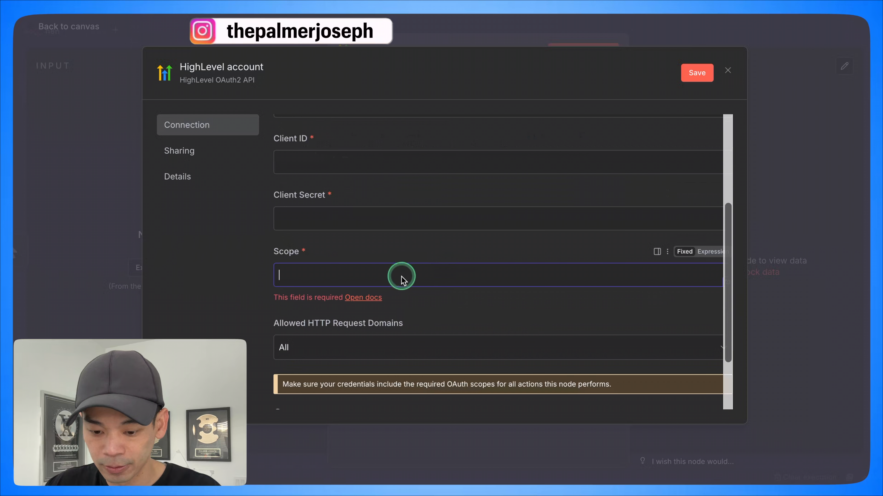
{"action": "left_click", "coordinate": [365, 296]}
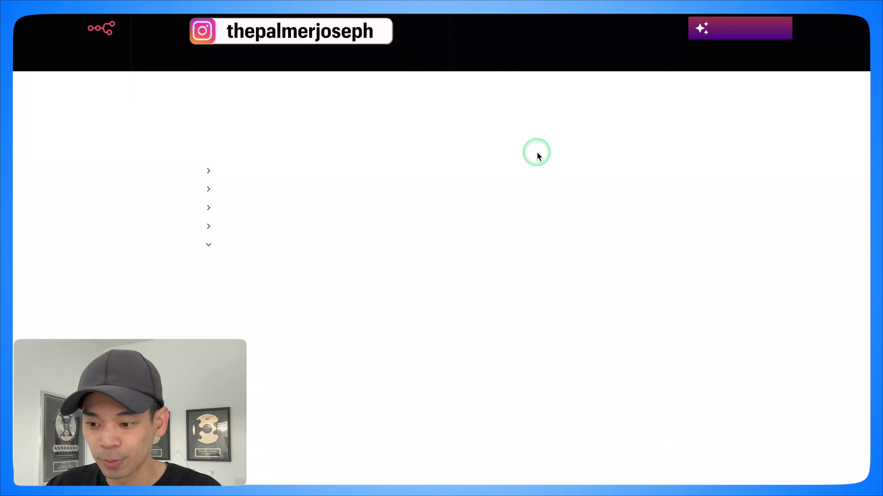
{"action": "scroll", "coordinate": [475, 163], "scroll_direction": "down", "scroll_amount": 20}
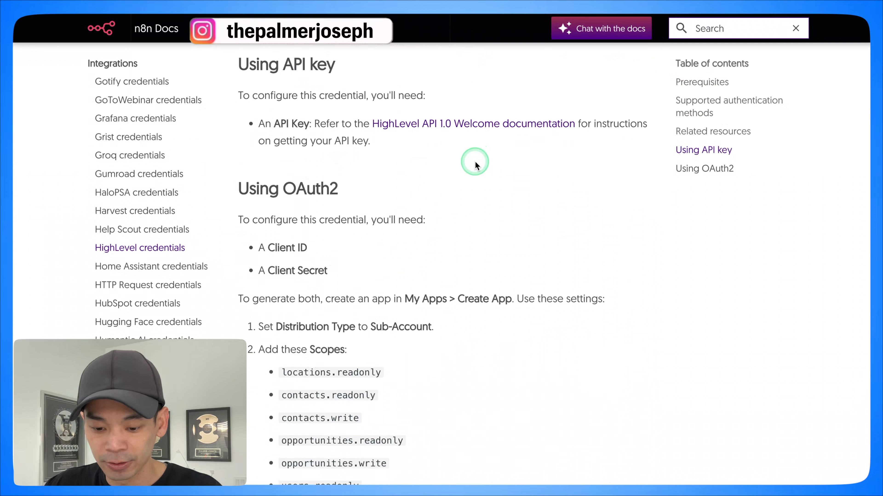
{"action": "scroll", "coordinate": [471, 158], "scroll_direction": "up", "scroll_amount": 1}
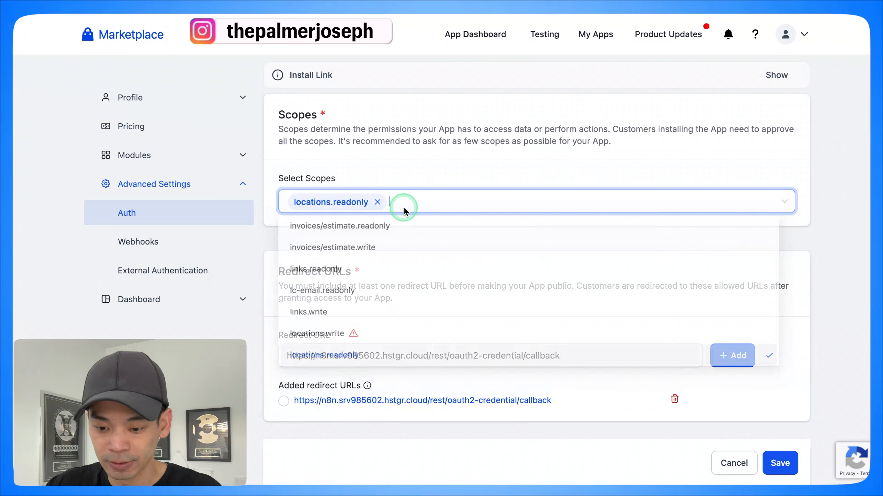
Step: Add the scopes contacts.readonly, contacts.write, opportunities.readonly, opportunities.write and users.readonly to the Marketplace app and save its Auth settings
{"action": "type", "text": "conta"}
{"action": "left_click", "coordinate": [359, 232]}
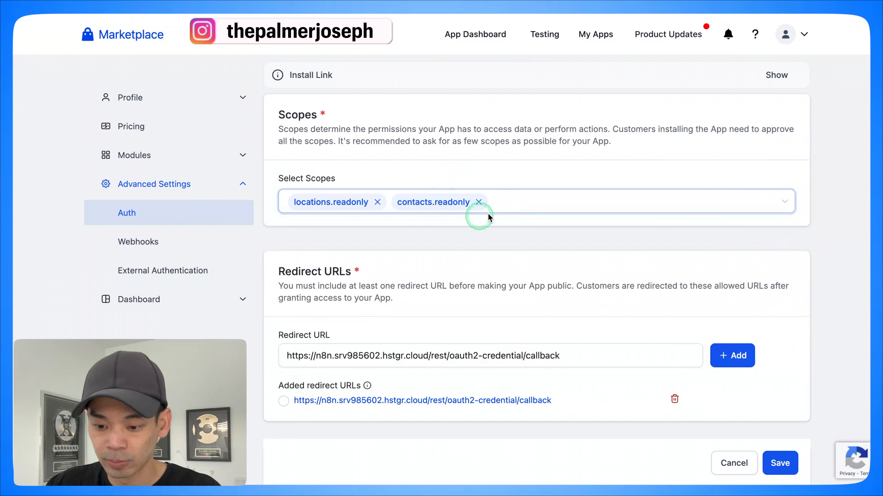
{"action": "left_click", "coordinate": [413, 253]}
{"action": "left_click", "coordinate": [547, 199]}
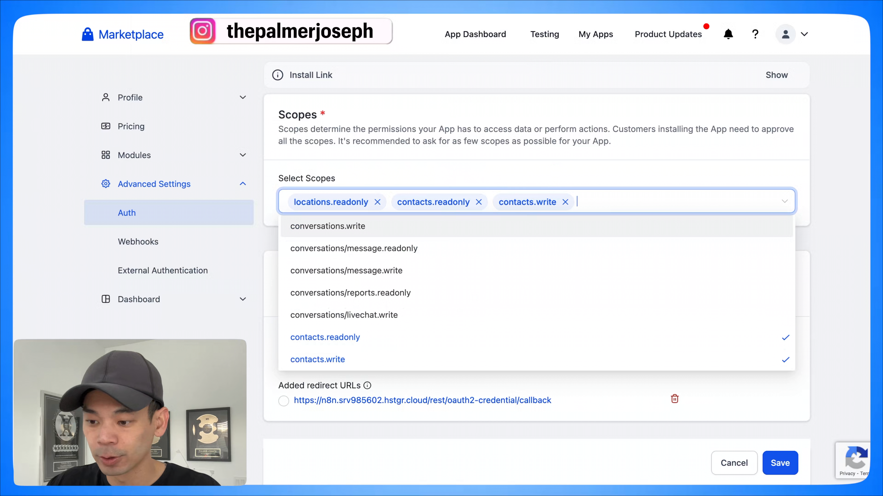
{"action": "left_click", "coordinate": [640, 162]}
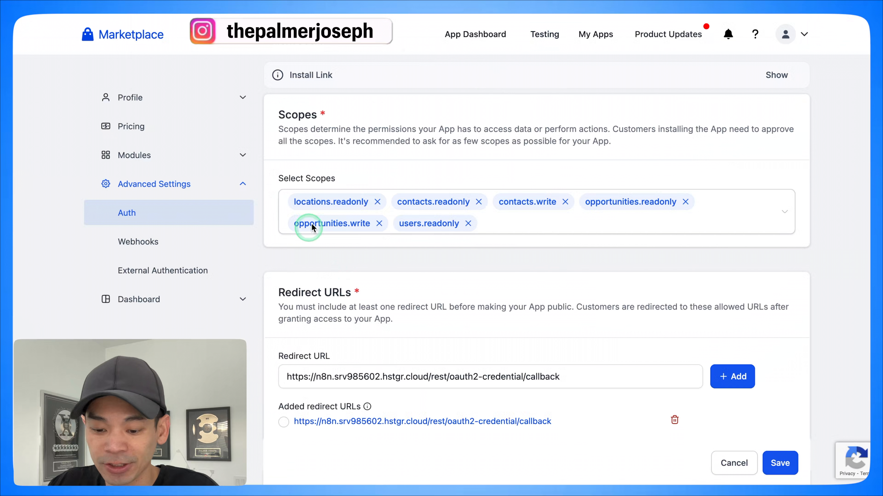
{"action": "left_click", "coordinate": [490, 203]}
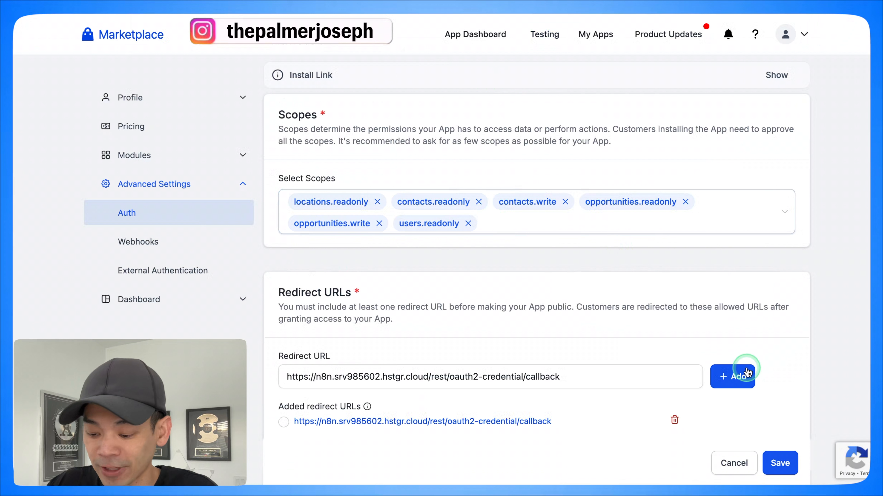
{"action": "left_click", "coordinate": [778, 462]}
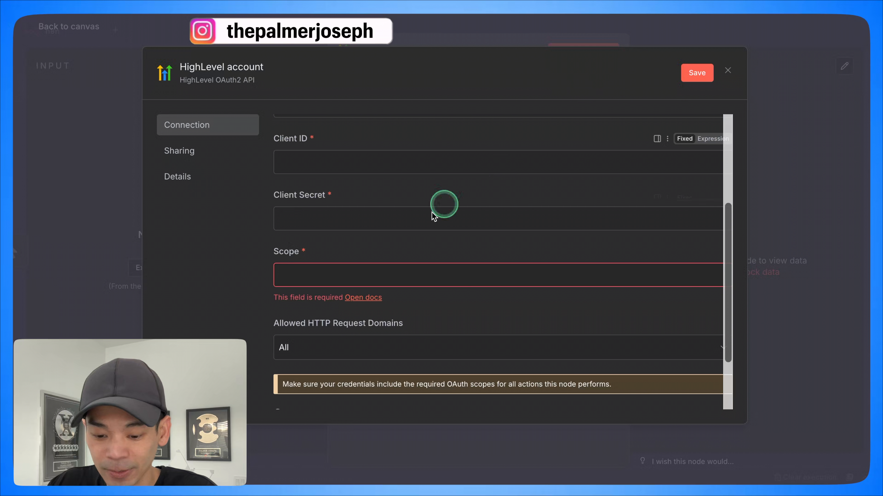
Step: Fill the n8n credential's Scope field with "locations.readonly contacts.readonly contacts.write opportunities.readonly opportunities.write users.readonly" copied from the docs
{"action": "left_click", "coordinate": [339, 272]}
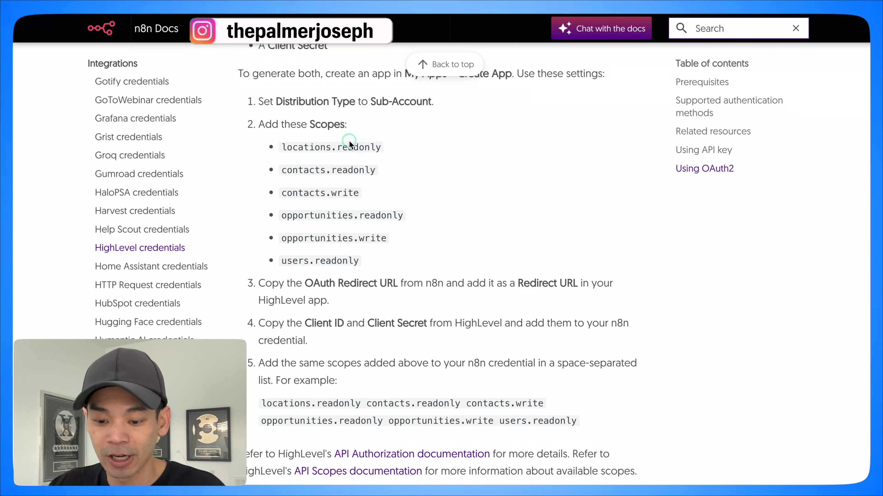
{"action": "triple_click", "coordinate": [348, 141]}
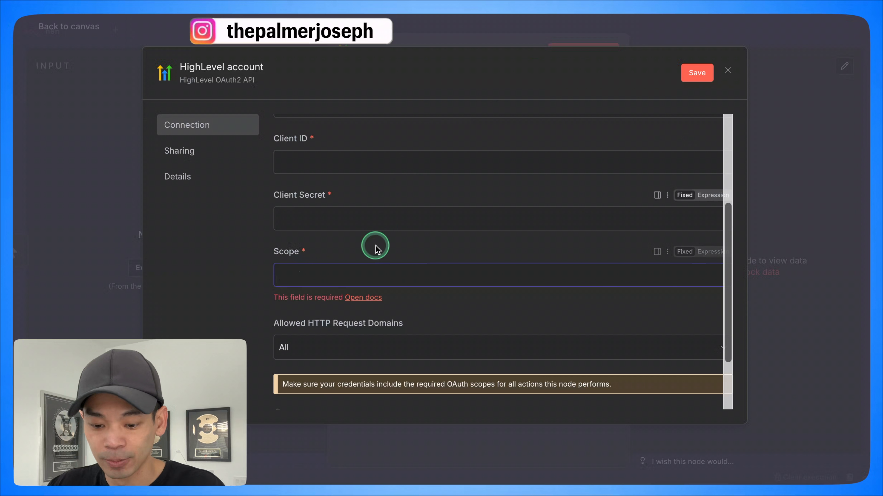
{"action": "key", "text": "ctrl+v"}
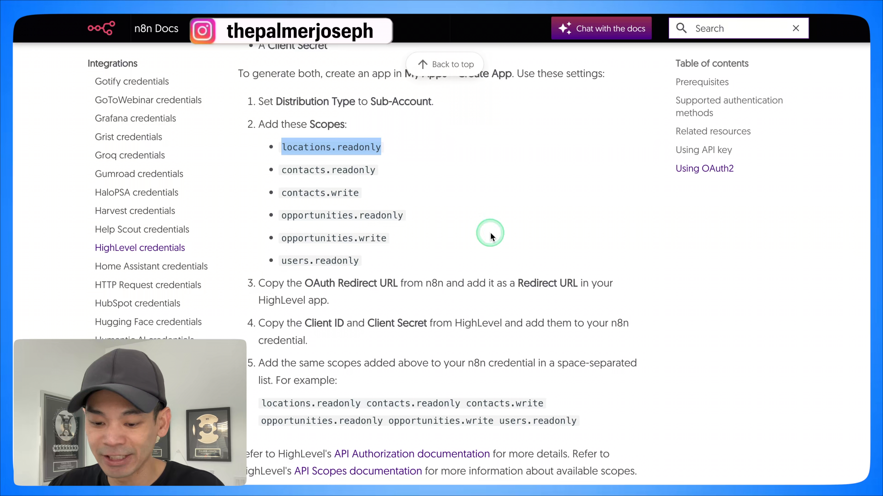
{"action": "triple_click", "coordinate": [363, 172]}
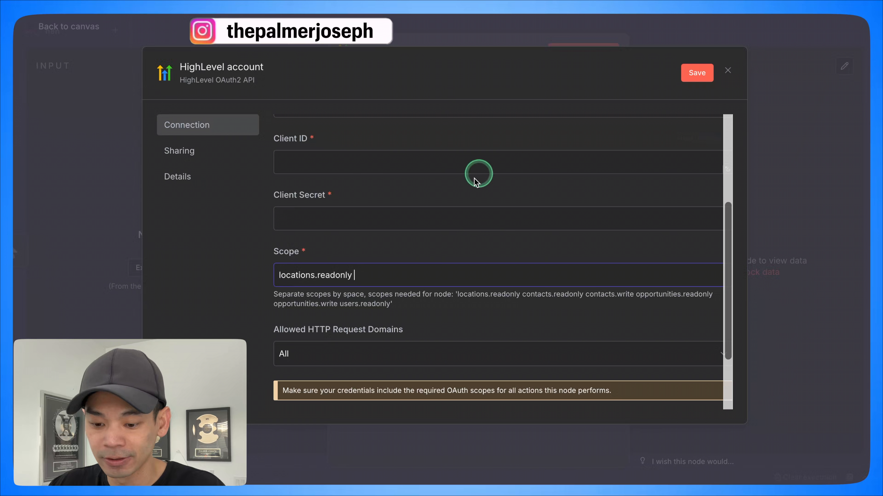
{"action": "type", "text": "contacts.readonly"}
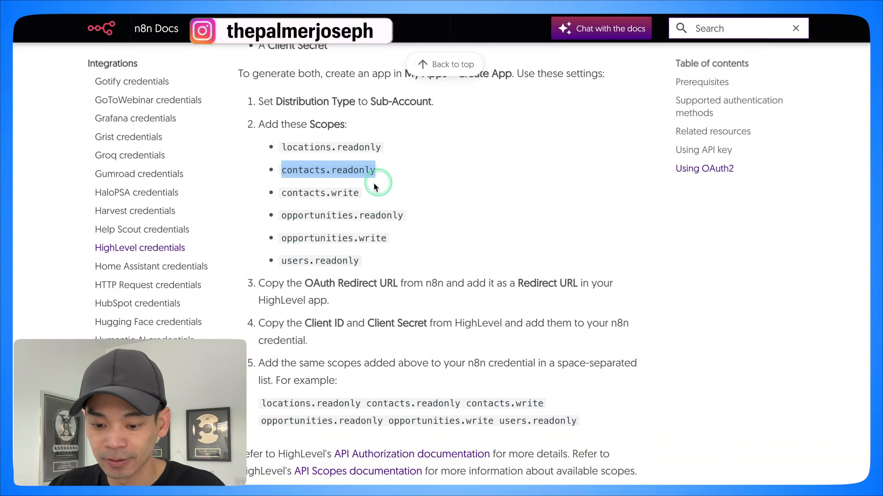
{"action": "triple_click", "coordinate": [342, 192]}
{"action": "type", "text": "contacts.write"}
{"action": "triple_click", "coordinate": [342, 215]}
{"action": "type", "text": "opportunities.readonly"}
{"action": "triple_click", "coordinate": [334, 239]}
{"action": "type", "text": "opportunities.write"}
{"action": "triple_click", "coordinate": [320, 261]}
{"action": "type", "text": "users.readonly"}
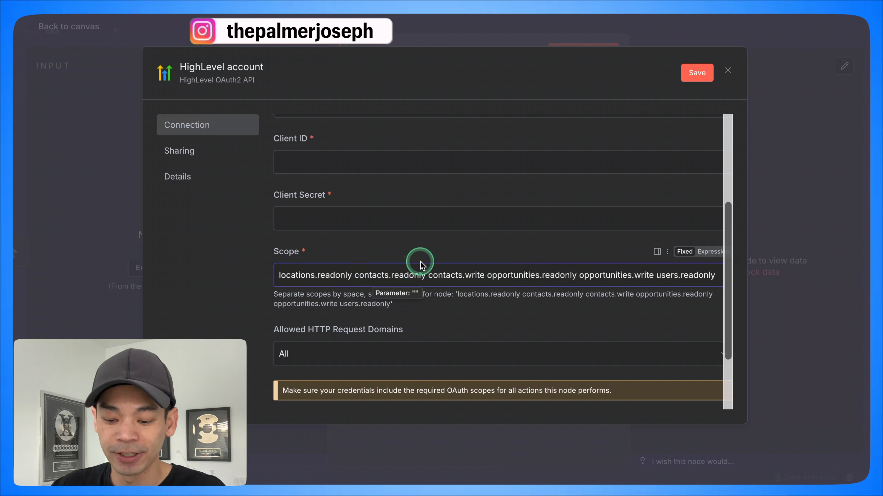
{"action": "scroll", "coordinate": [420, 264], "scroll_direction": "up", "scroll_amount": 5}
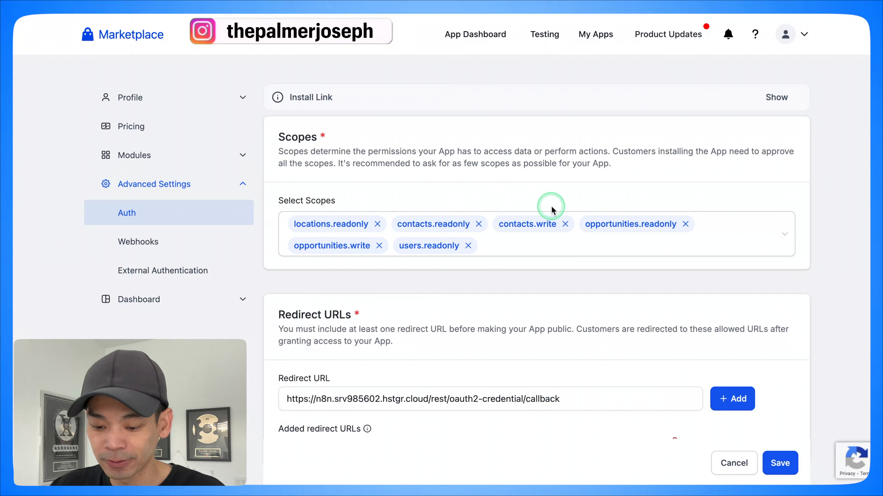
Step: Save the Marketplace app's Auth settings and select the added n8n callback redirect URL as the active one
{"action": "scroll", "coordinate": [660, 309], "scroll_direction": "down", "scroll_amount": 1}
{"action": "left_click", "coordinate": [780, 463]}
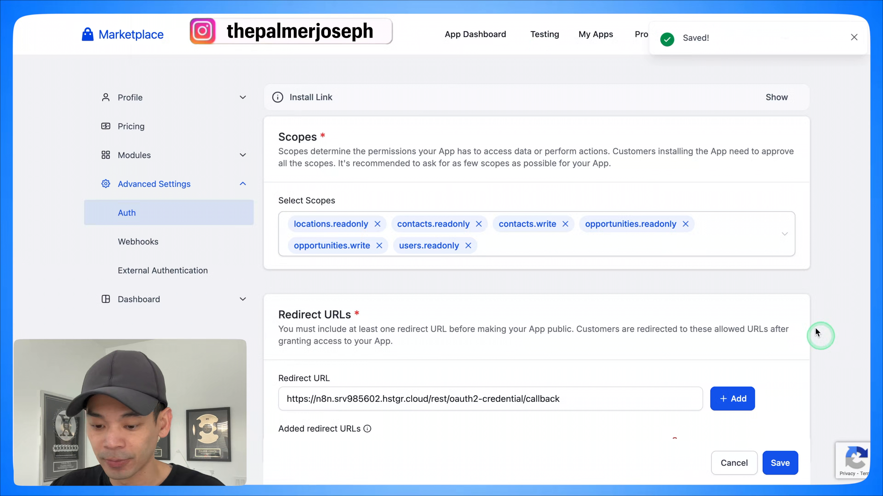
{"action": "scroll", "coordinate": [551, 217], "scroll_direction": "down", "scroll_amount": 4}
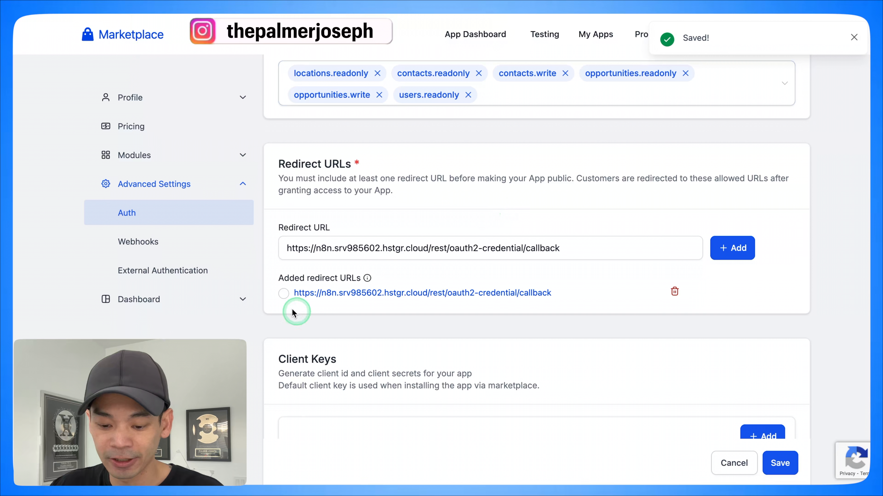
{"action": "left_click", "coordinate": [284, 295]}
Step: Add a client key named "n8n-yt" to the Marketplace app
{"action": "scroll", "coordinate": [495, 192], "scroll_direction": "down", "scroll_amount": 7}
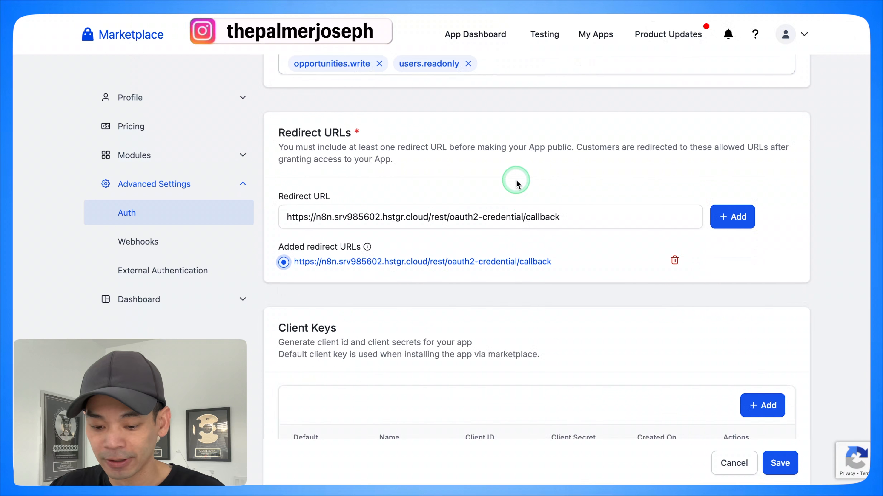
{"action": "left_click", "coordinate": [744, 168]}
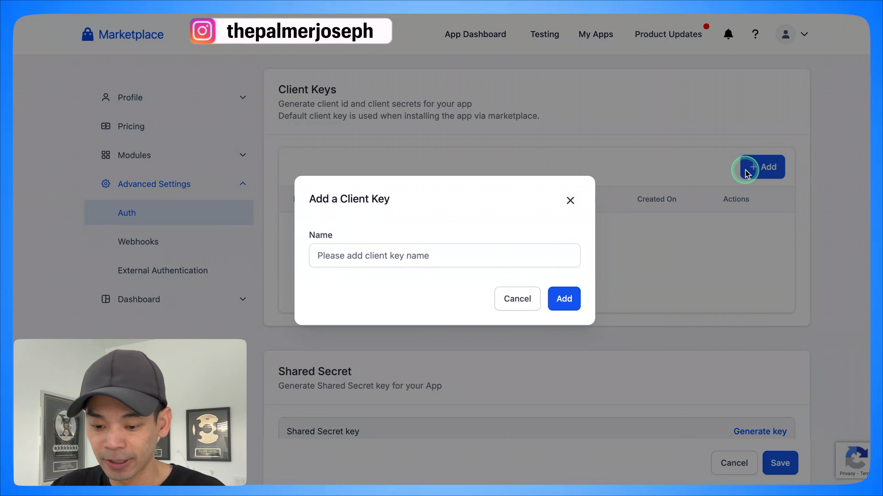
{"action": "left_click", "coordinate": [413, 266]}
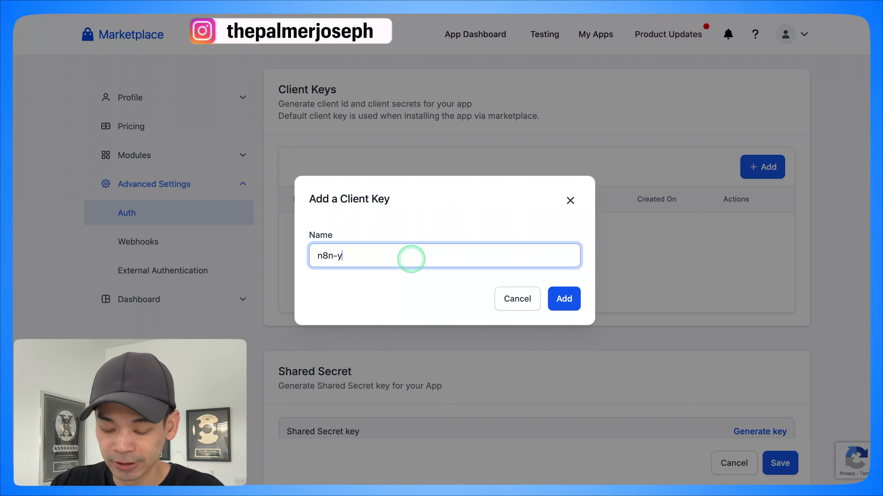
{"action": "left_click", "coordinate": [565, 302]}
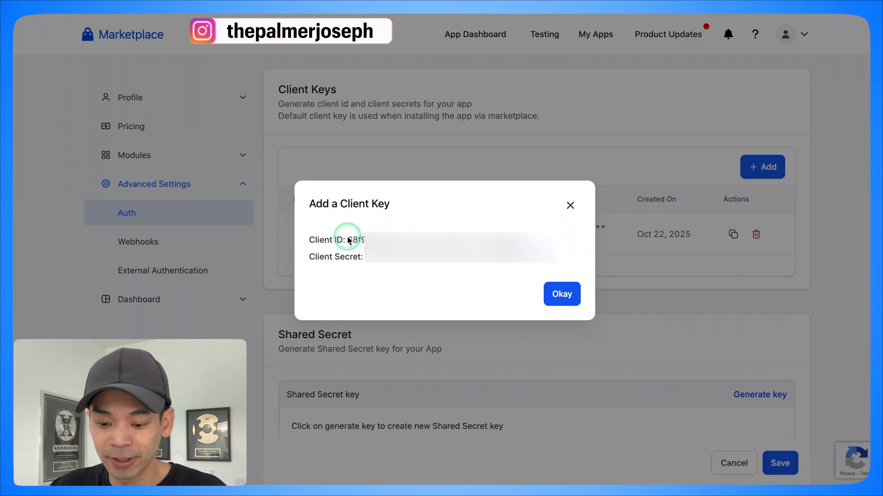
Step: Copy the new key's client ID from the Marketplace into the n8n credential's Client ID field
{"action": "left_click", "coordinate": [527, 231]}
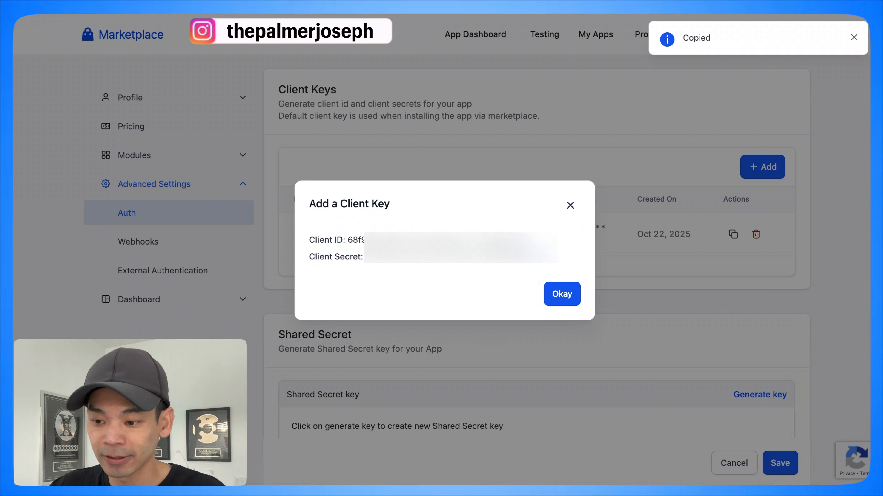
{"action": "left_click", "coordinate": [417, 10]}
{"action": "left_click", "coordinate": [329, 314]}
{"action": "key", "text": "super+v"}
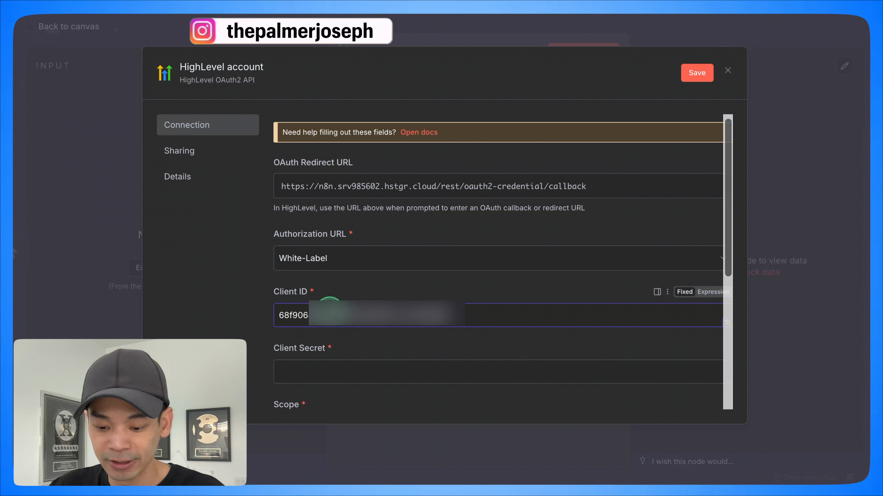
Step: Copy the new key's client secret from the Marketplace into the n8n credential's Client Secret field and save the credential
{"action": "left_click", "coordinate": [587, 10]}
{"action": "left_click", "coordinate": [539, 259]}
{"action": "left_click", "coordinate": [636, 11]}
{"action": "left_click", "coordinate": [363, 378]}
{"action": "key", "text": "super+v"}
{"action": "left_click", "coordinate": [702, 73]}
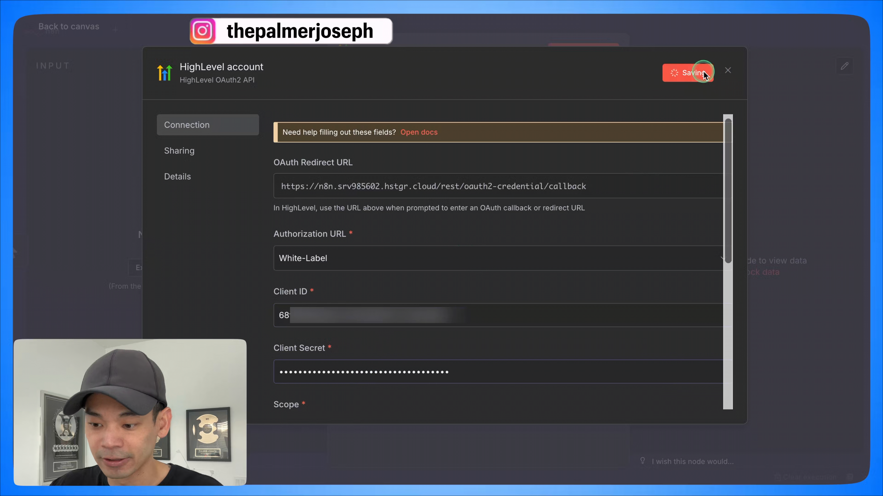
Step: Connect the HighLevel account by approving the n8n-yt app's installation and permissions, and close the credential
{"action": "left_click", "coordinate": [363, 279]}
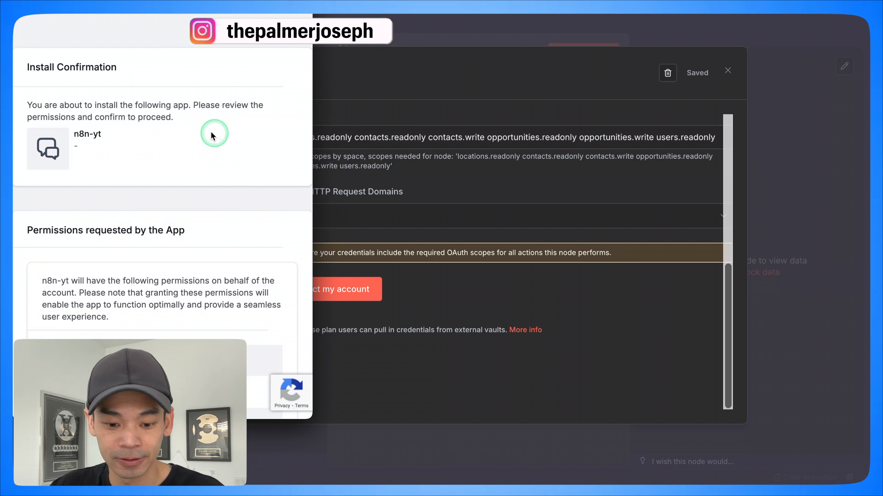
{"action": "scroll", "coordinate": [168, 142], "scroll_direction": "down", "scroll_amount": 10}
{"action": "left_click", "coordinate": [244, 386]}
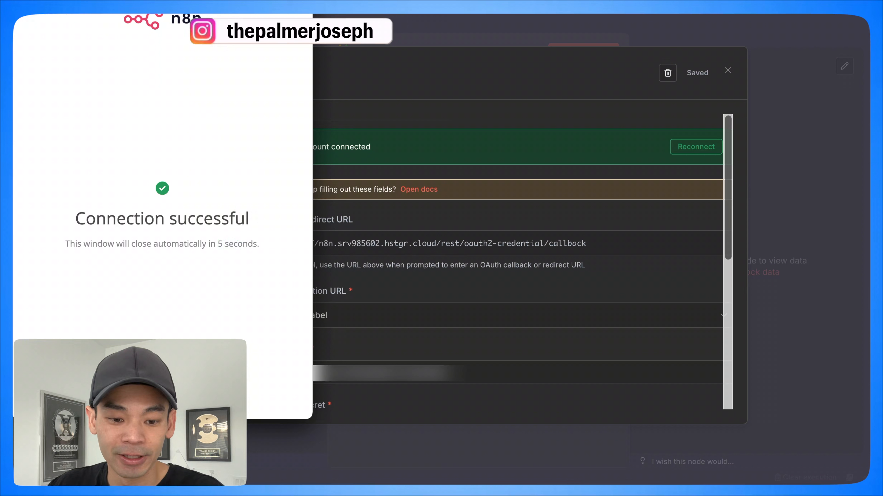
{"action": "left_click", "coordinate": [527, 27]}
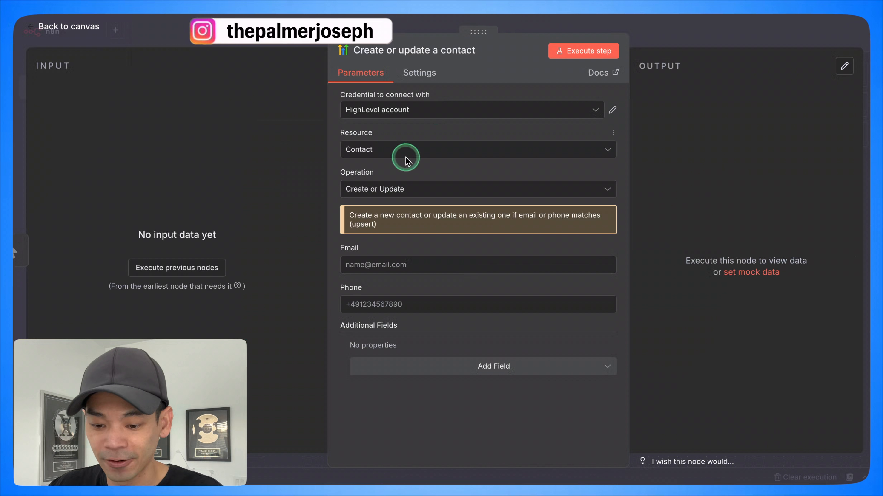
Step: Return from the contact node to the workflow canvas and save the workflow
{"action": "left_click", "coordinate": [564, 24]}
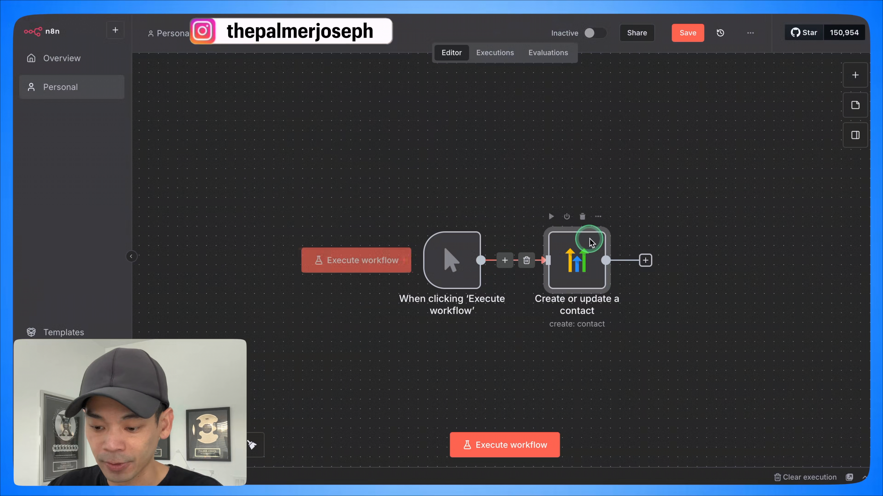
{"action": "left_click", "coordinate": [687, 33]}
{"action": "scroll", "coordinate": [529, 267], "scroll_direction": "right", "scroll_amount": 2}
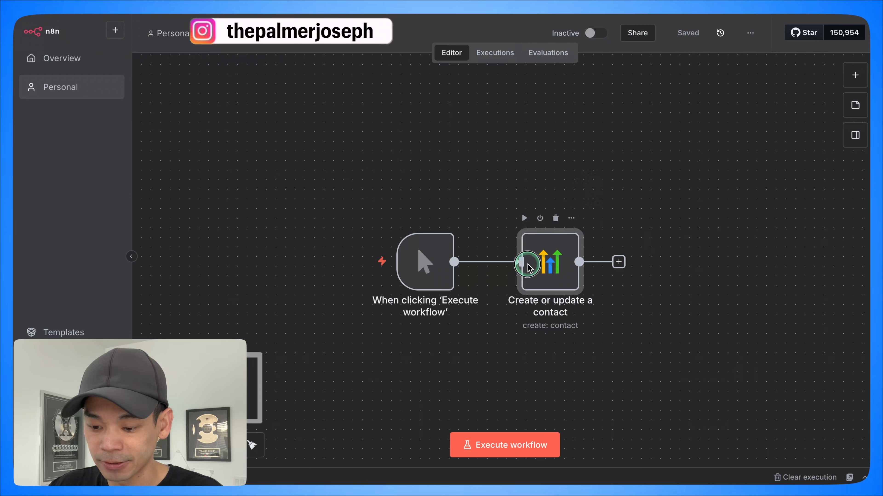
Step: Set the HighLevel contact node's operation to Get Many, execute the node and review the returned contacts
{"action": "double_click", "coordinate": [535, 268]}
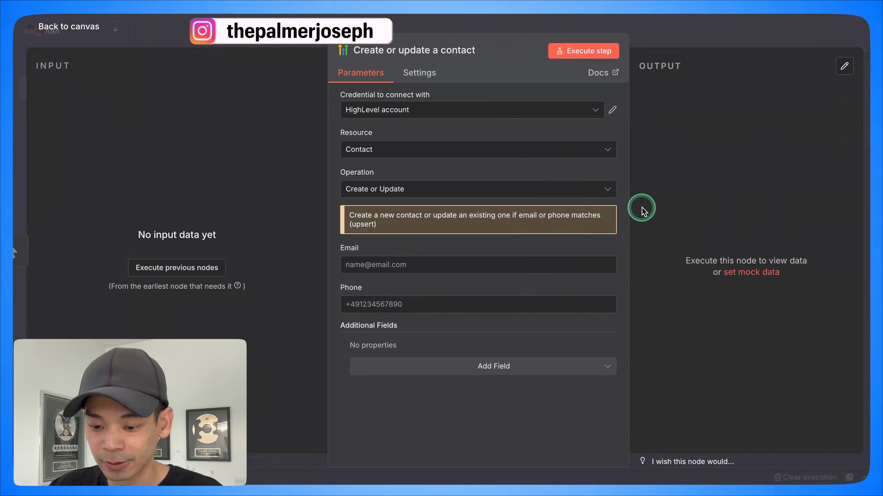
{"action": "left_click", "coordinate": [415, 191]}
{"action": "left_click", "coordinate": [424, 282]}
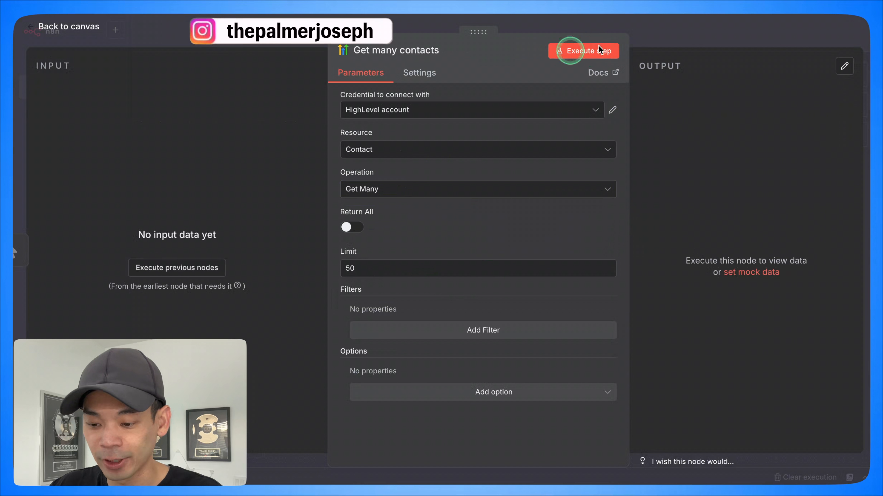
{"action": "left_click", "coordinate": [592, 51]}
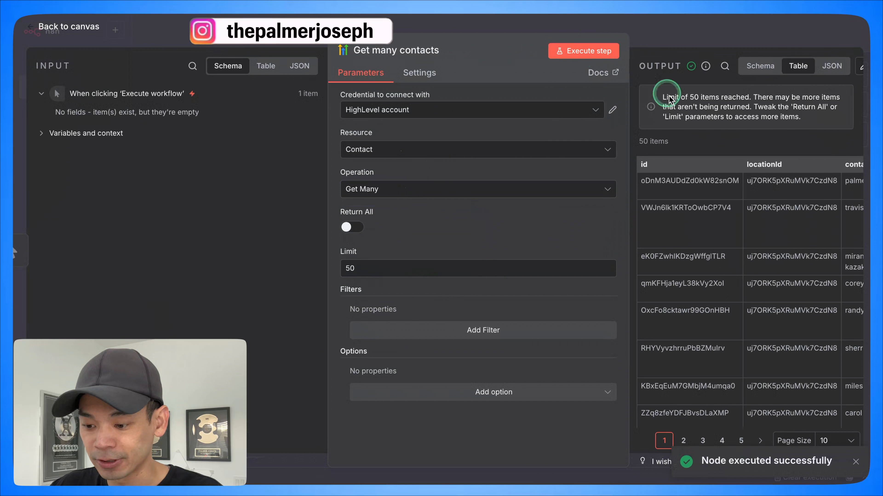
{"action": "scroll", "coordinate": [726, 204], "scroll_direction": "down", "scroll_amount": 2}
{"action": "scroll", "coordinate": [725, 201], "scroll_direction": "down", "scroll_amount": 2}
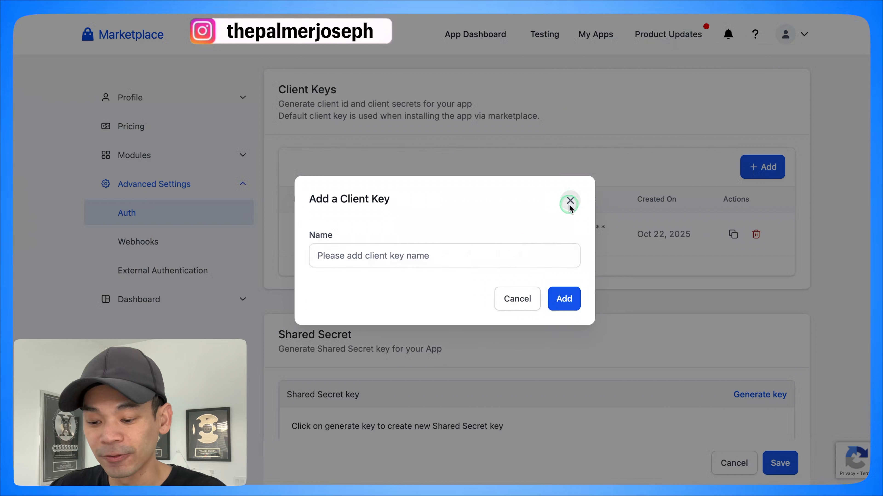
Step: Switch back to the Marketplace app's Auth page and dismiss the empty client key dialog
{"action": "left_click", "coordinate": [570, 202]}
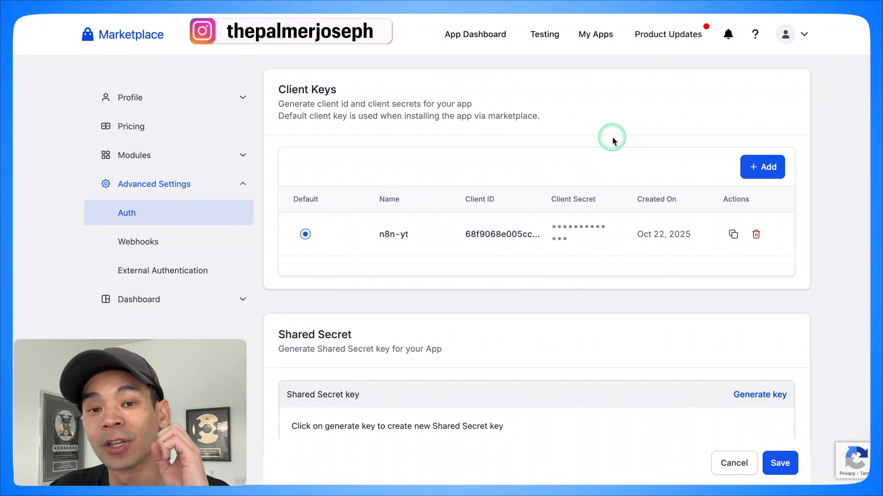